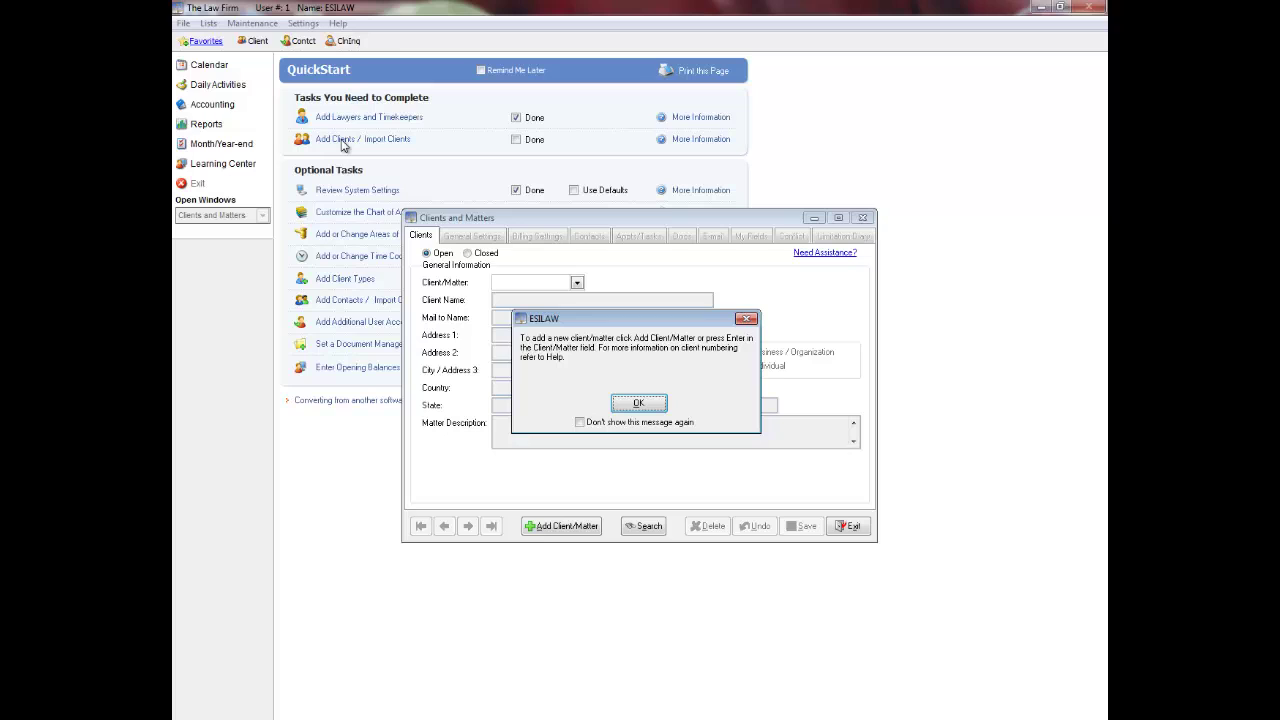
Dismiss the ESILAW hint about adding a new client or matter
left_click(639, 404)
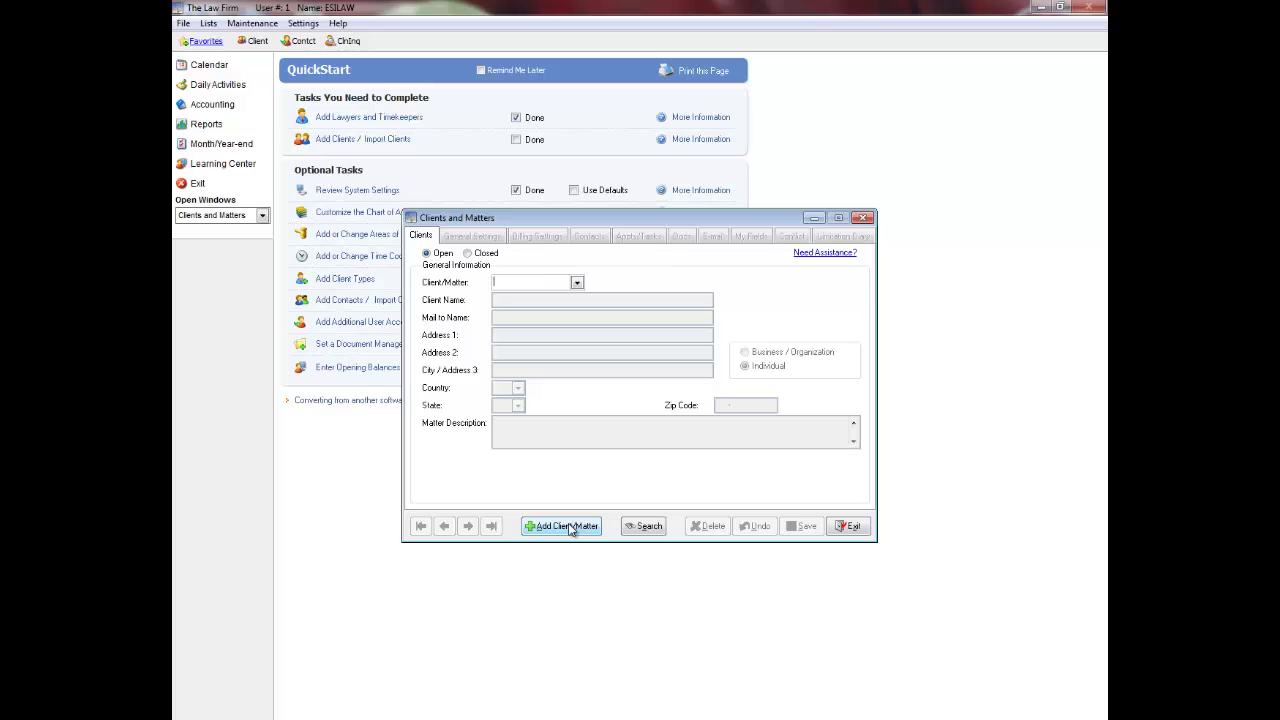
Enter client/matter number 1000001 and confirm adding it as a new client
type("000001")
key("Tab")
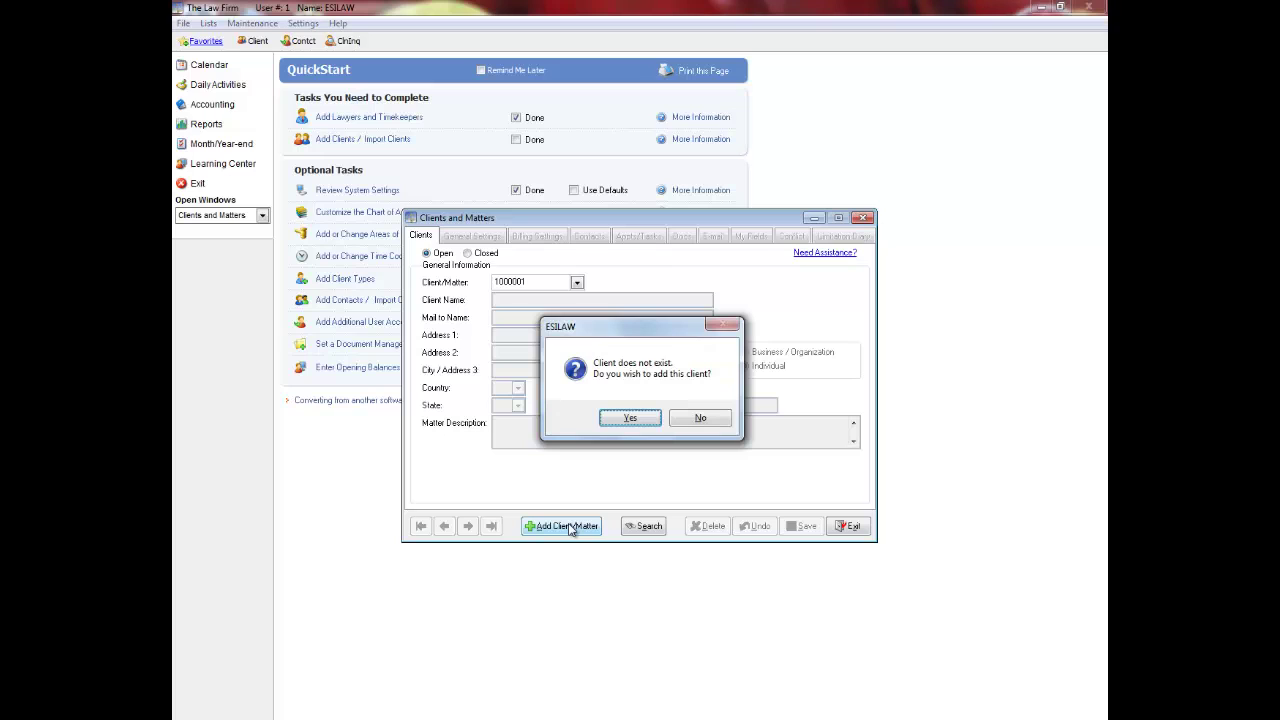
key("Return")
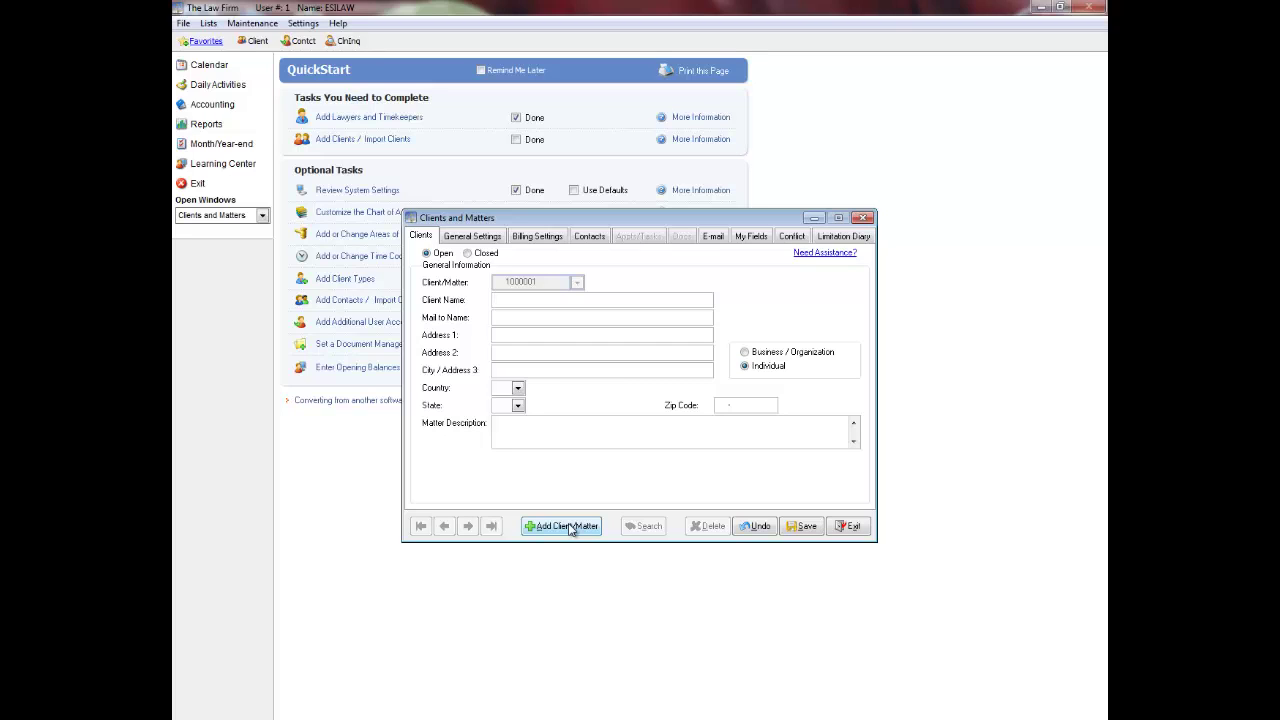
Enter the client's name, last name first, and run a conflict check that finds no matches
type("SMITH, BOB")
left_click(563, 526)
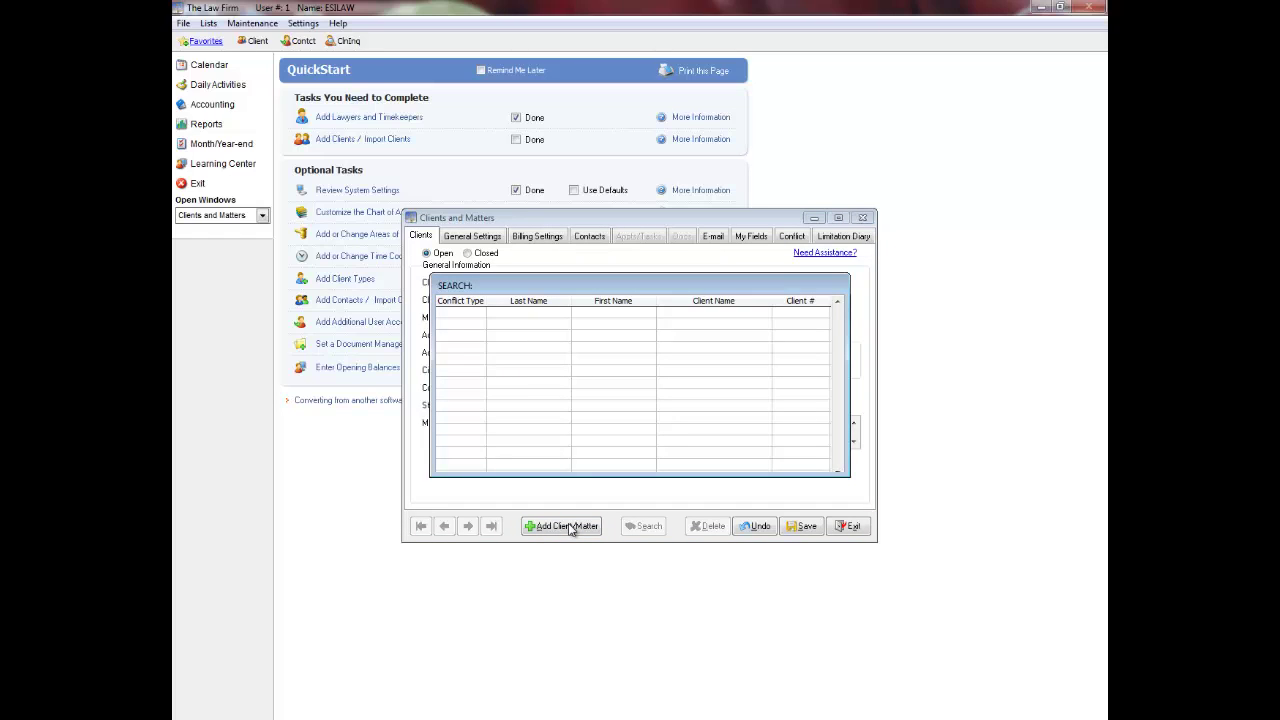
key("Tab")
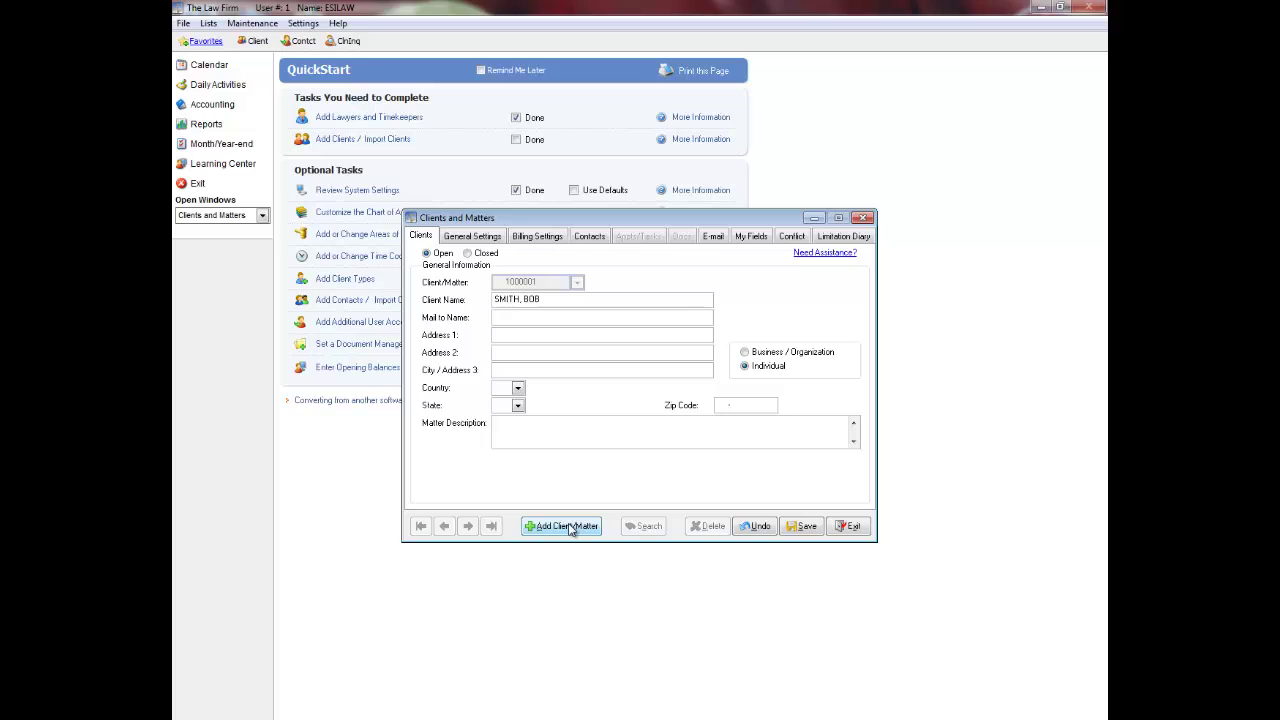
Enter the client's mailing name, city Seattle, country US, state WA, and matter description Corporate
type("Mr. Bob S")
type("mit")
type("Seattle")
type("US")
key("Tab")
type("WA")
key("Tab")
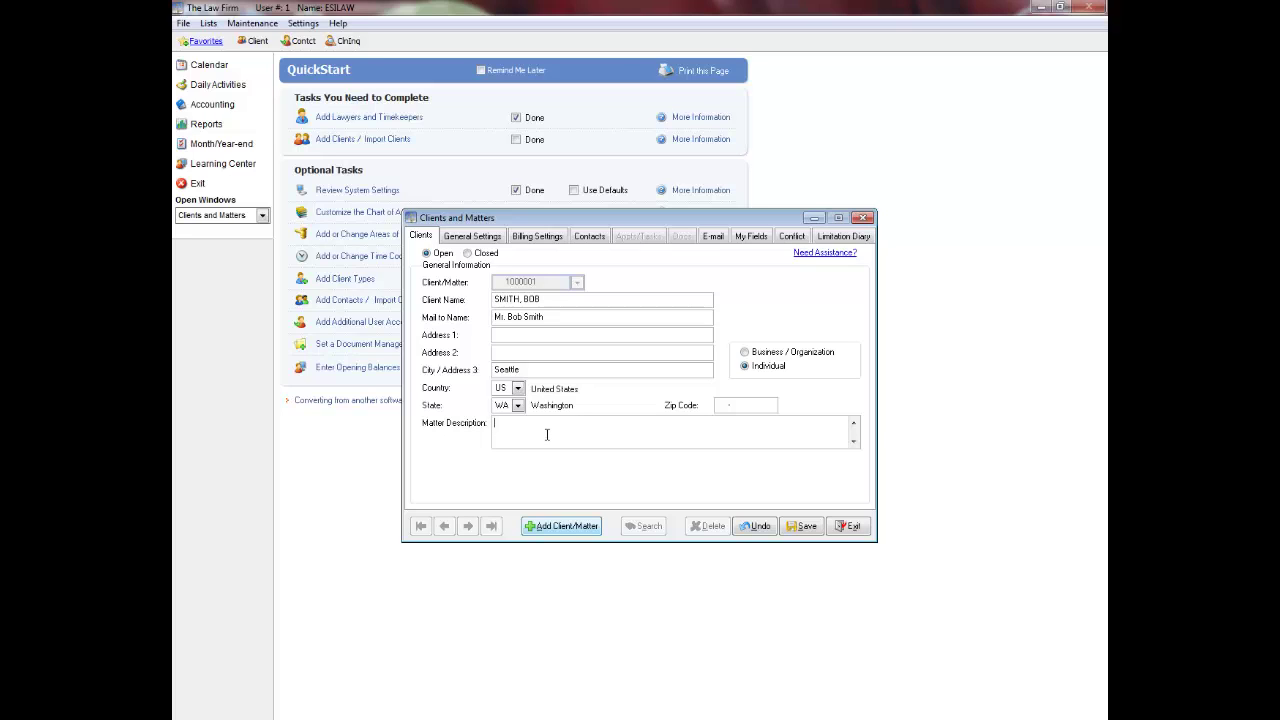
type("Ccrporate")
In General Settings, set Area of Law to 3, Corporate/Commercial
left_click(498, 243)
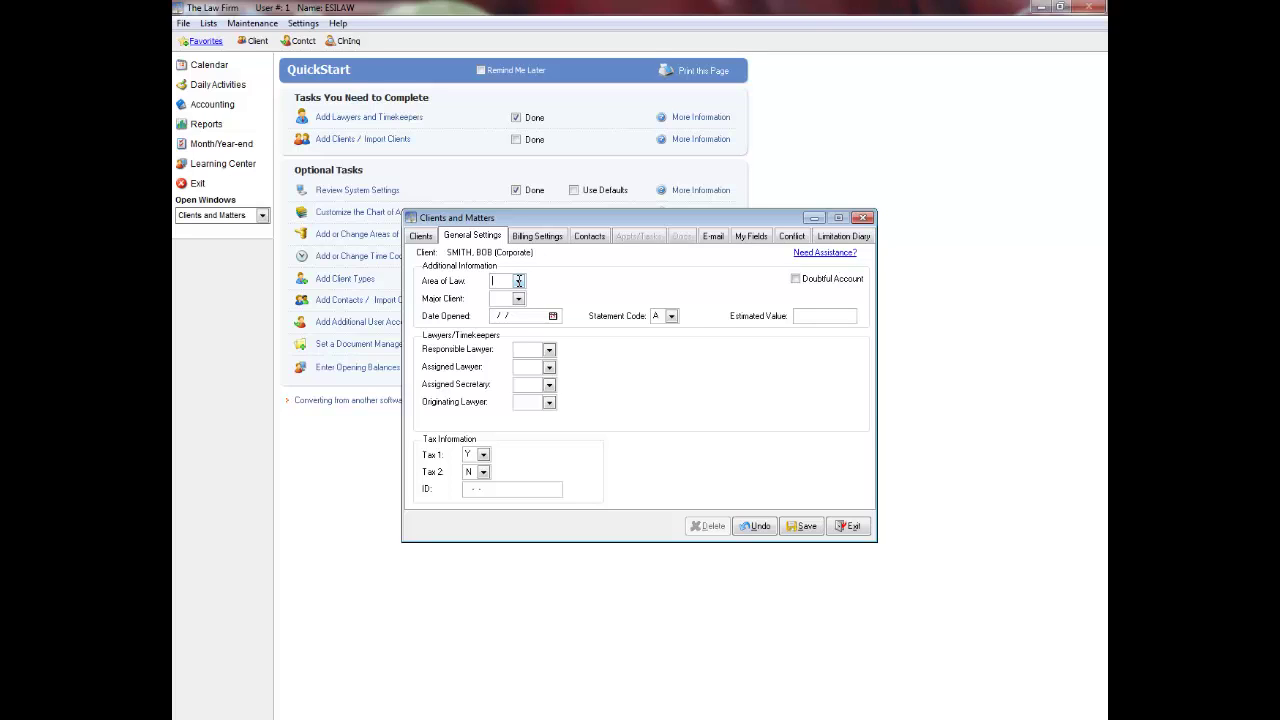
left_click(518, 281)
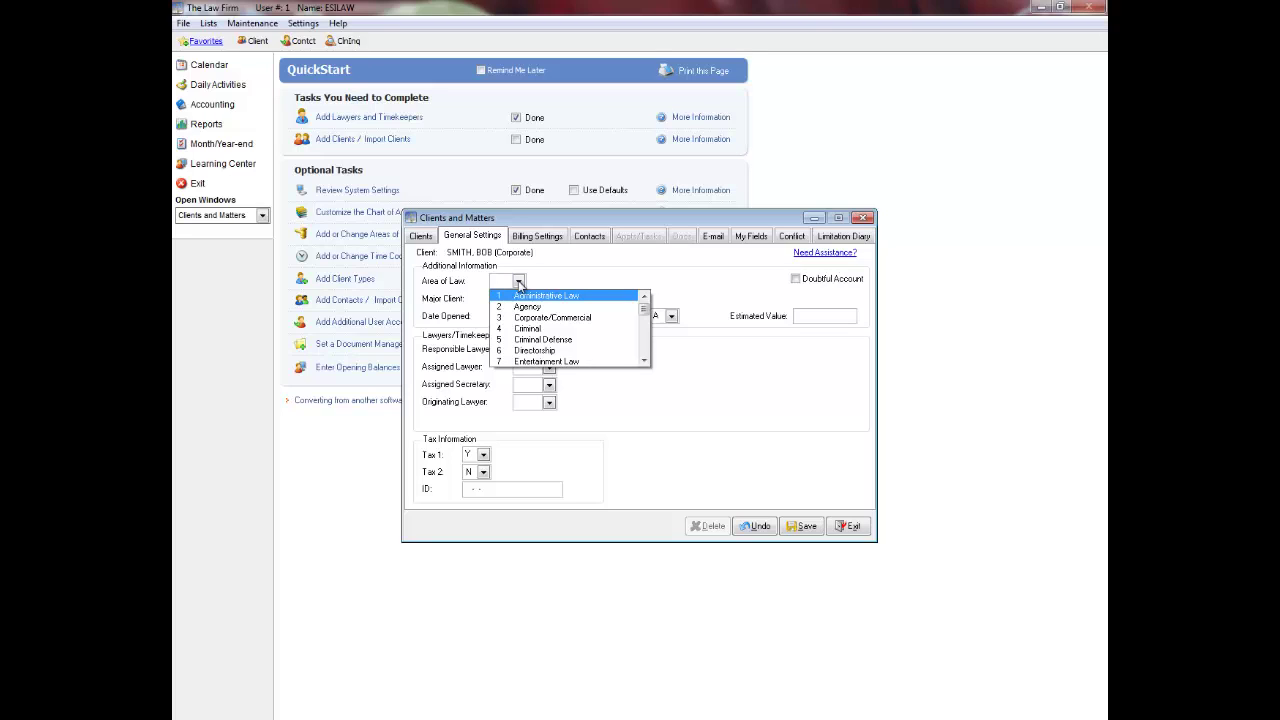
left_click(526, 317)
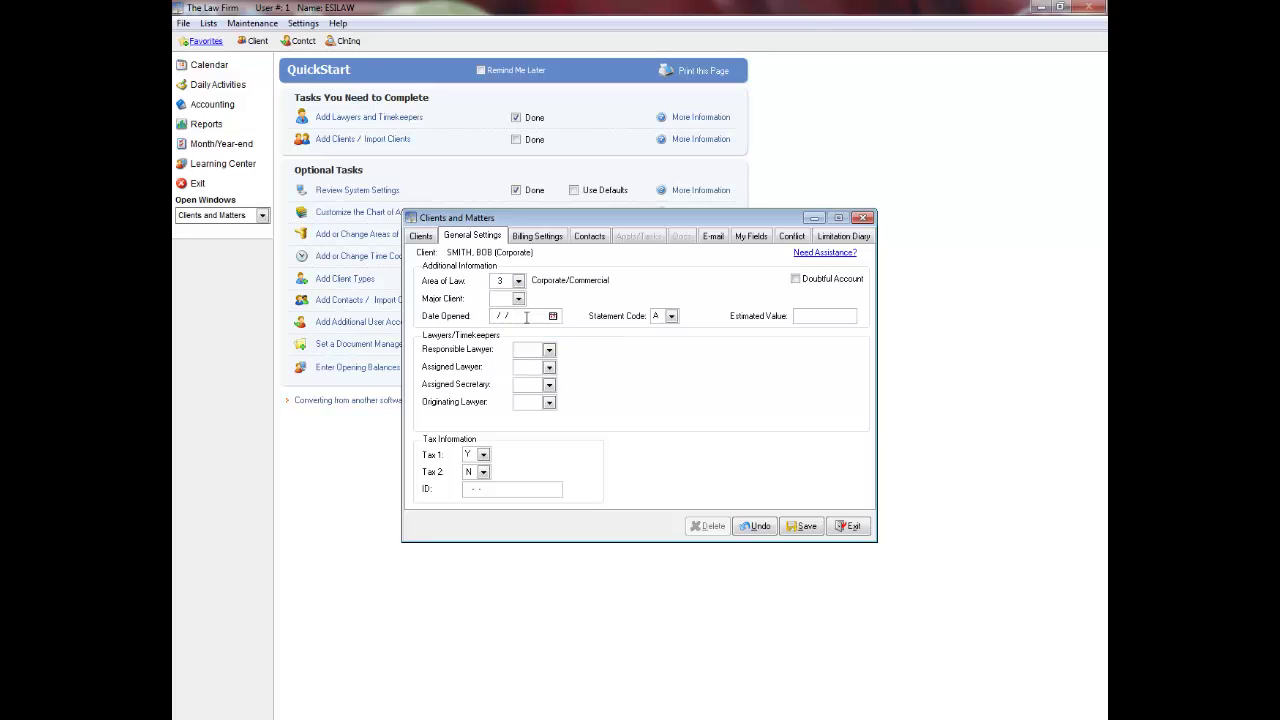
Set Major Client to 1, Yellow Pages, and Date Opened to 01/01/2012
left_click(523, 299)
left_click(519, 299)
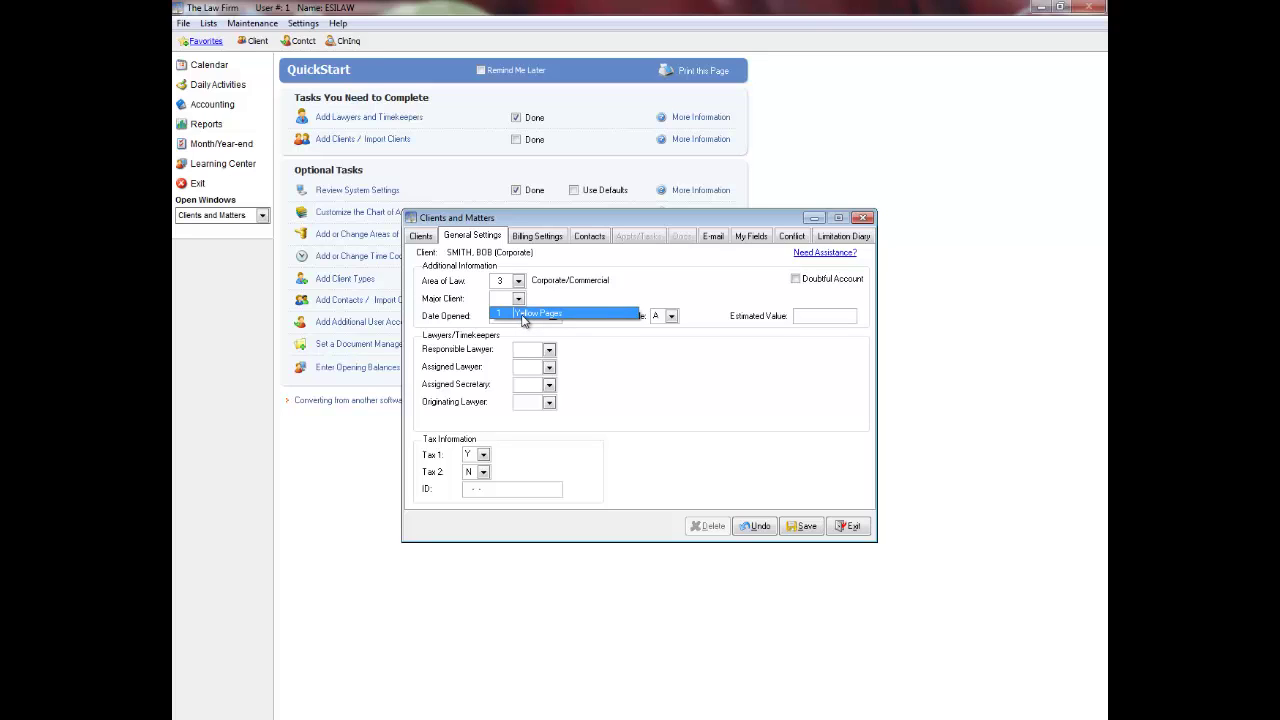
left_click(524, 316)
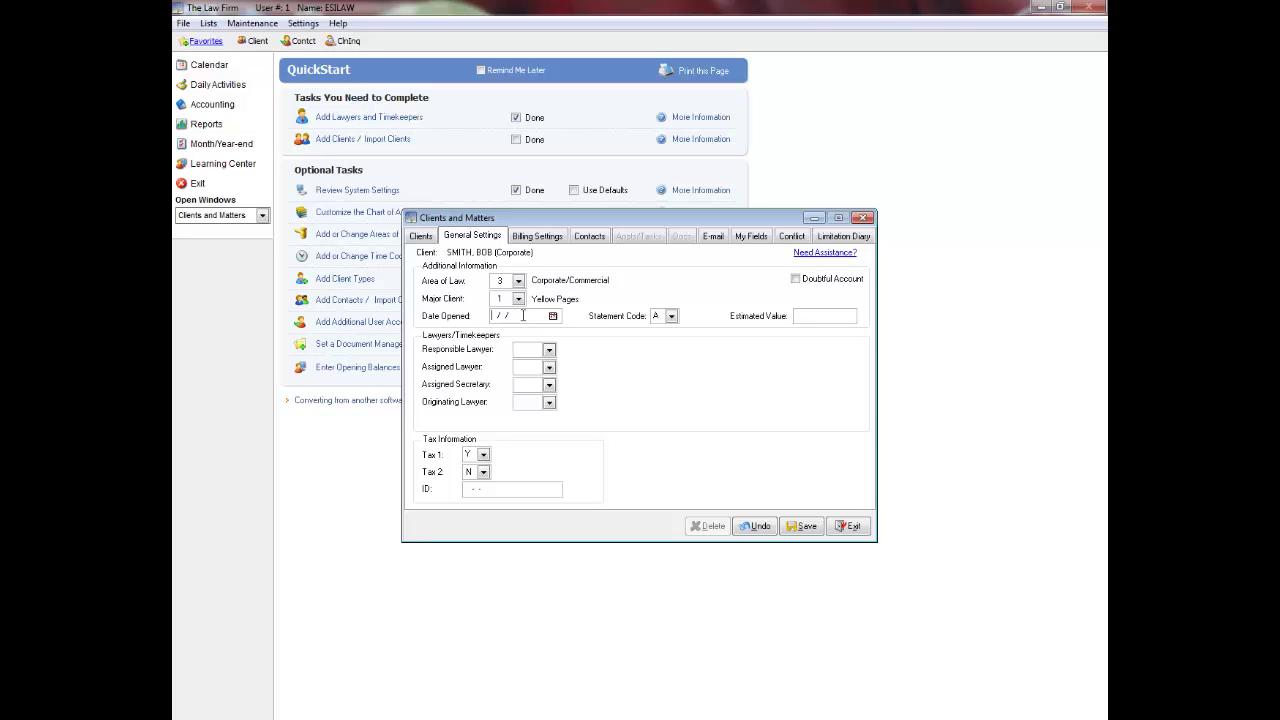
left_click(523, 316)
type("01/01/20")
type("12")
key("Tab")
left_click(672, 316)
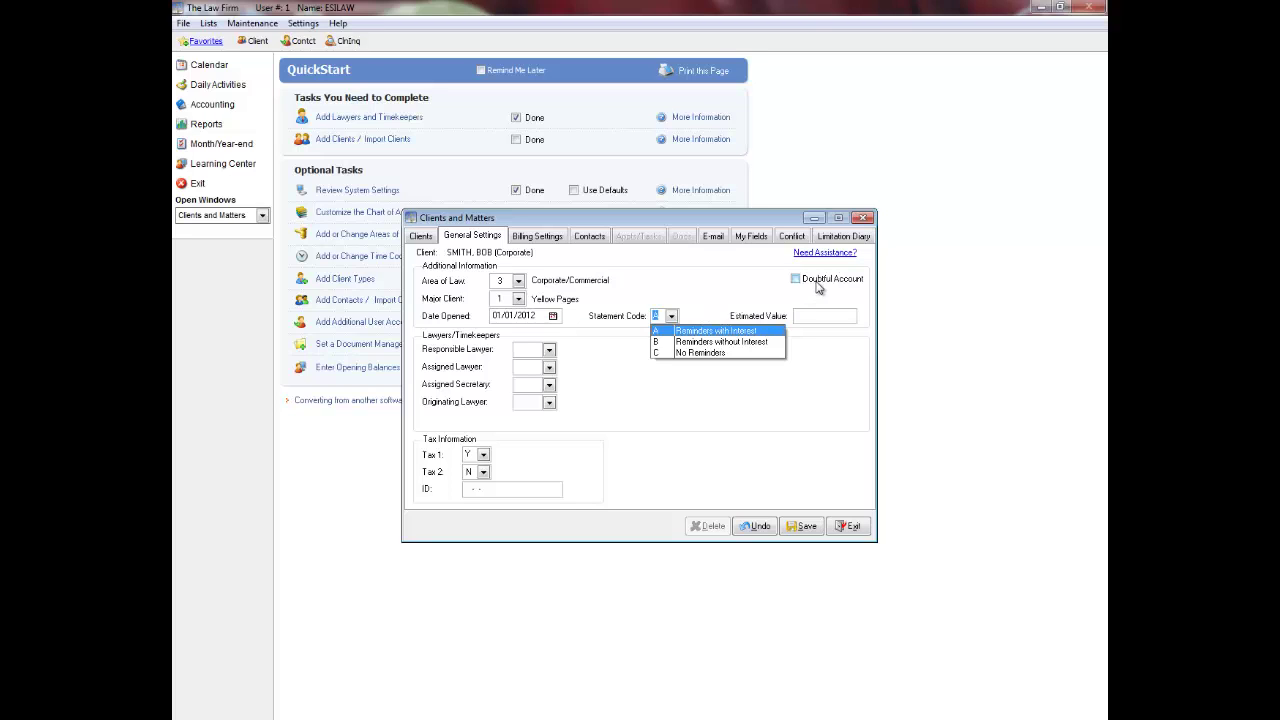
left_click(754, 331)
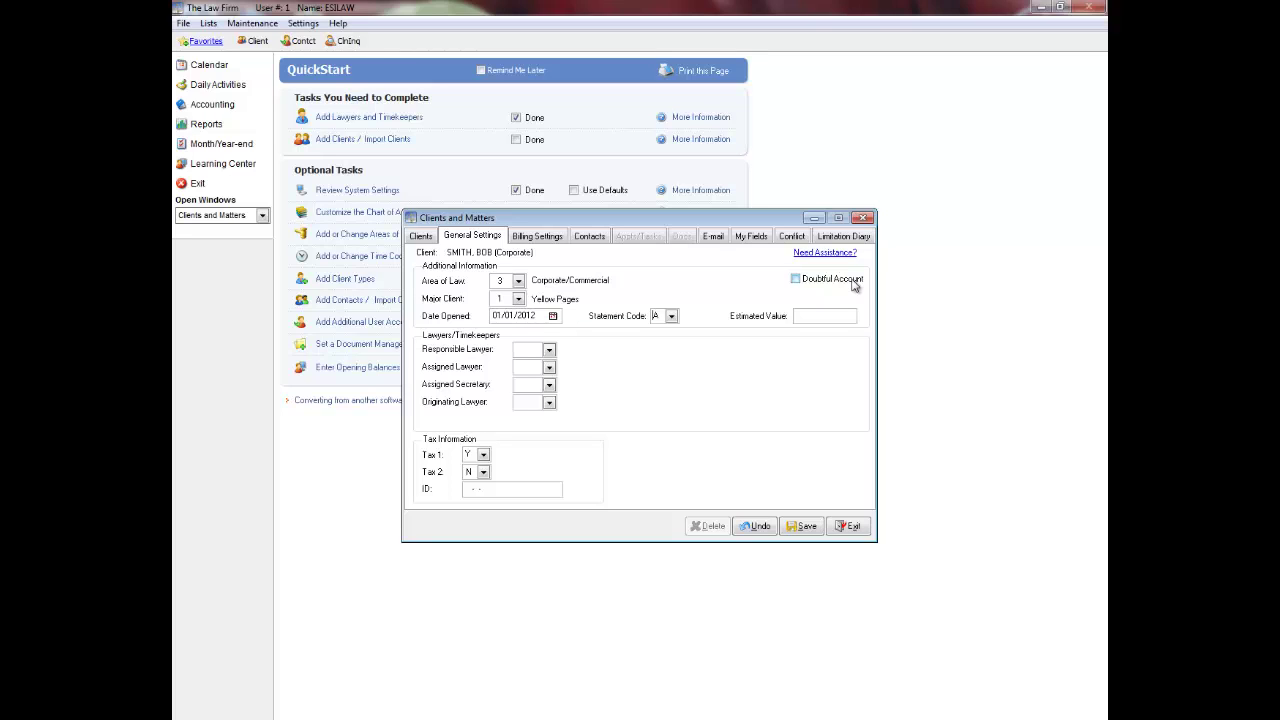
left_click(829, 316)
Assign lawyer 1 as responsible lawyer and save client 1000001's record
left_click(829, 316)
left_click(549, 350)
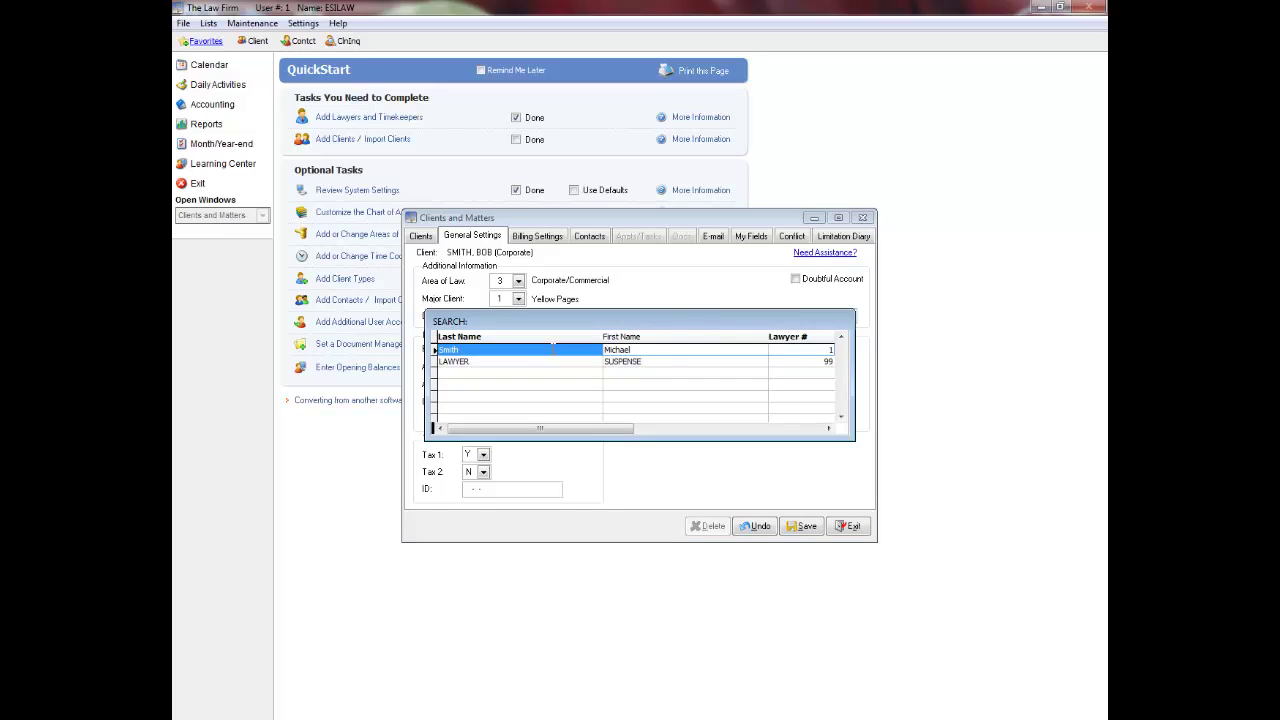
left_click(552, 350)
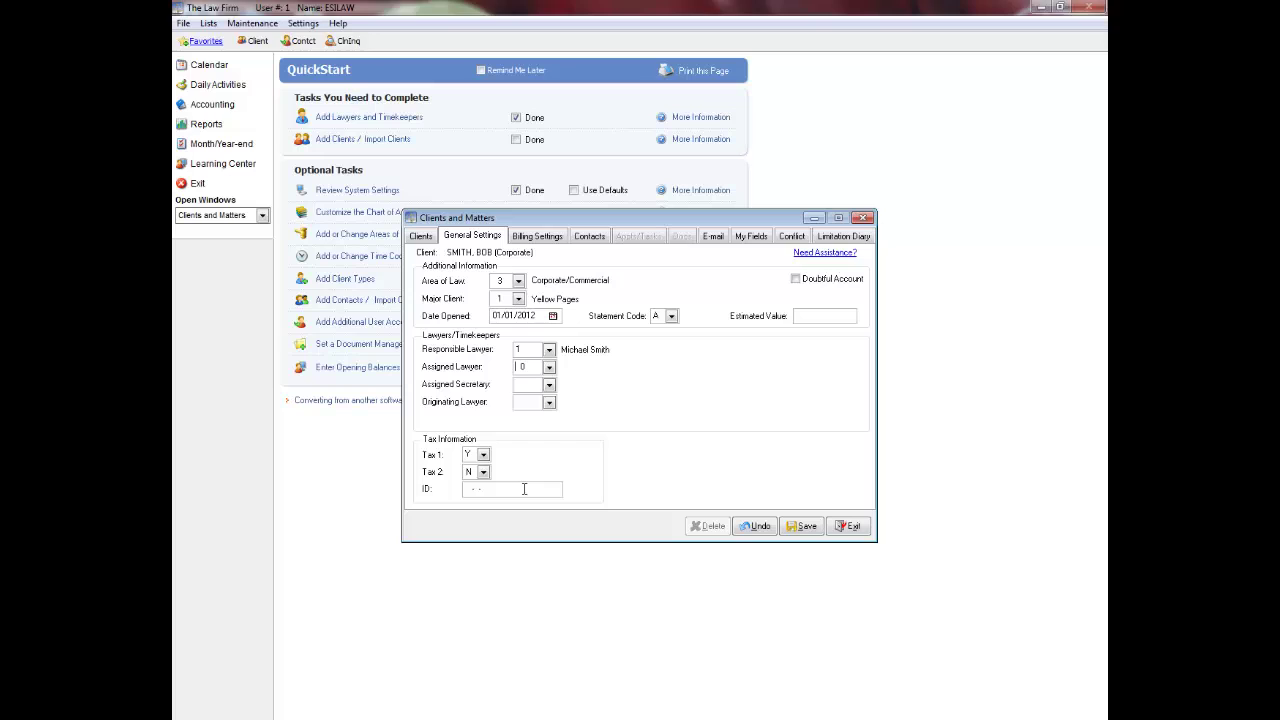
left_click(801, 526)
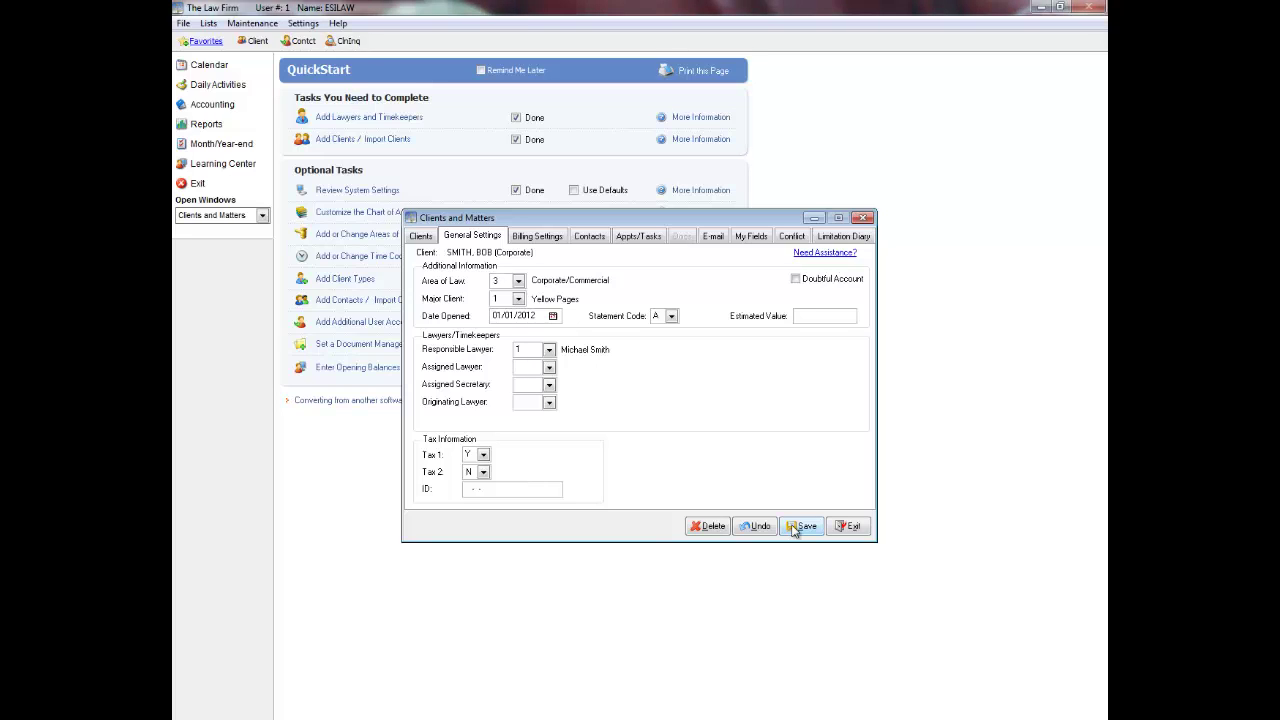